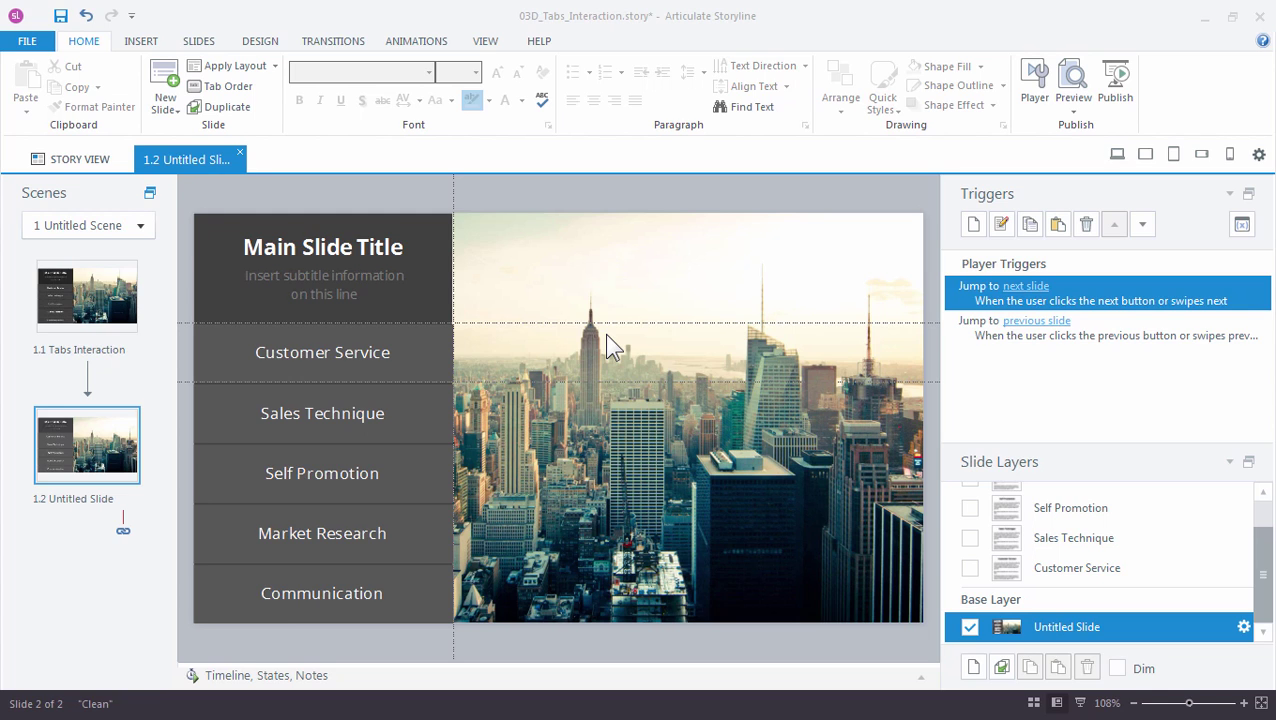
View the Customer Service and Sales Technique layers, and return to the Untitled Slide base layer
click(412, 352)
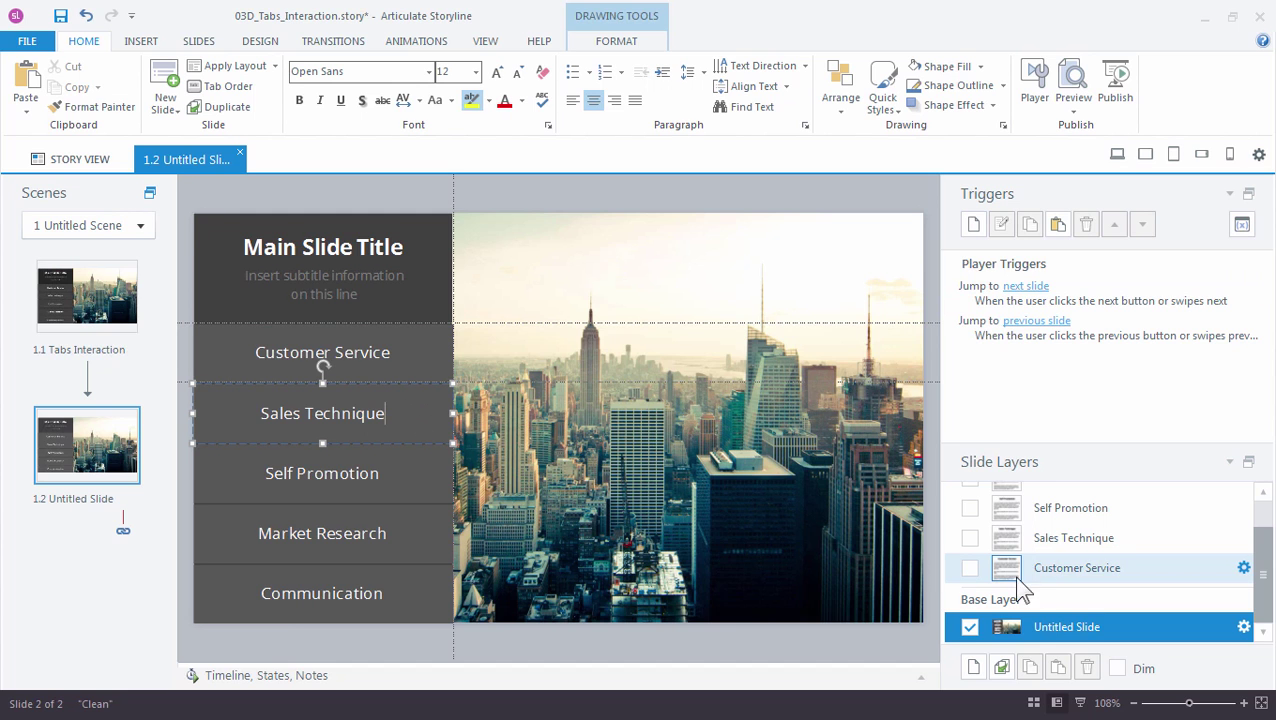
click(1066, 570)
click(1067, 537)
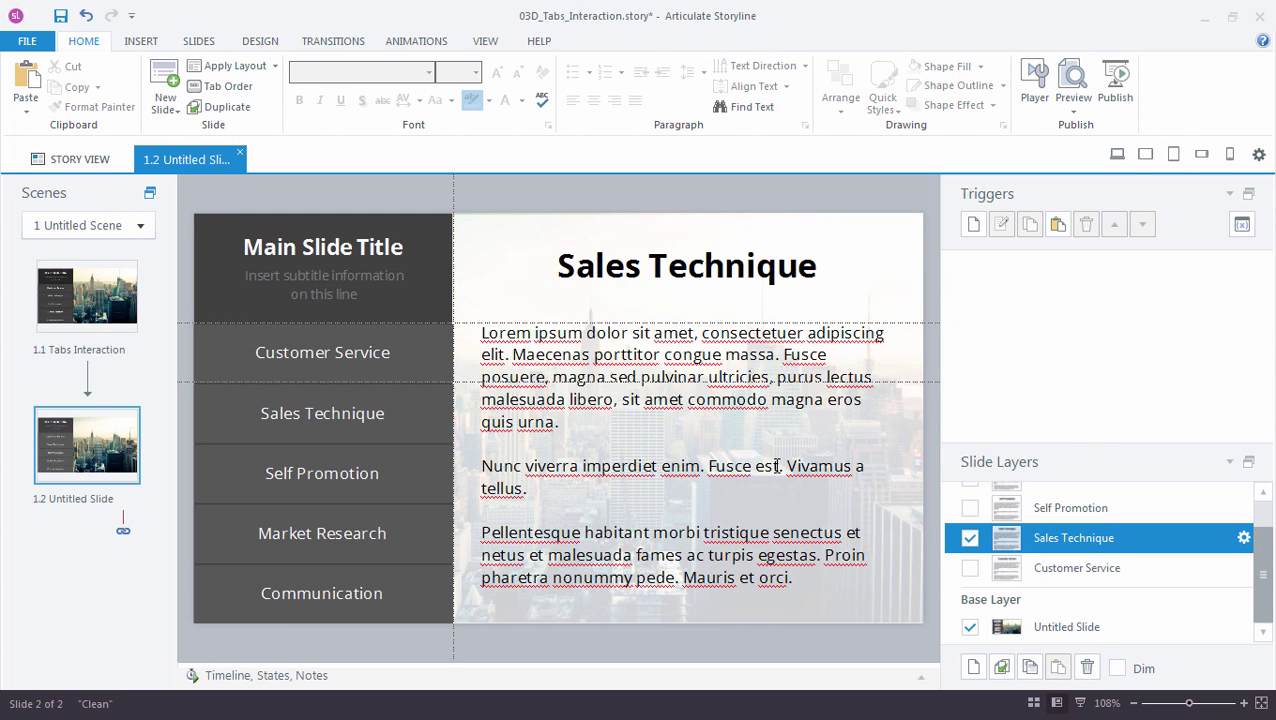
click(1052, 625)
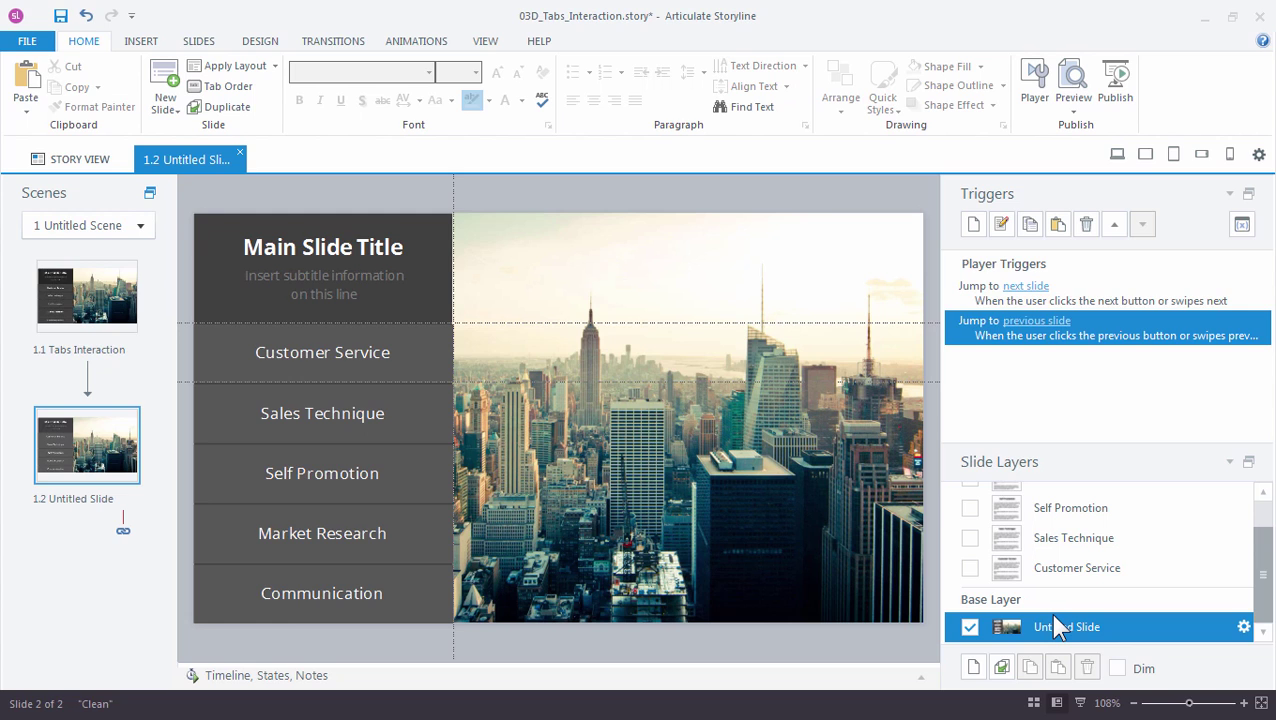
Add a trigger to the Customer Service button that shows the Customer Service layer when the user clicks it
click(424, 370)
click(422, 366)
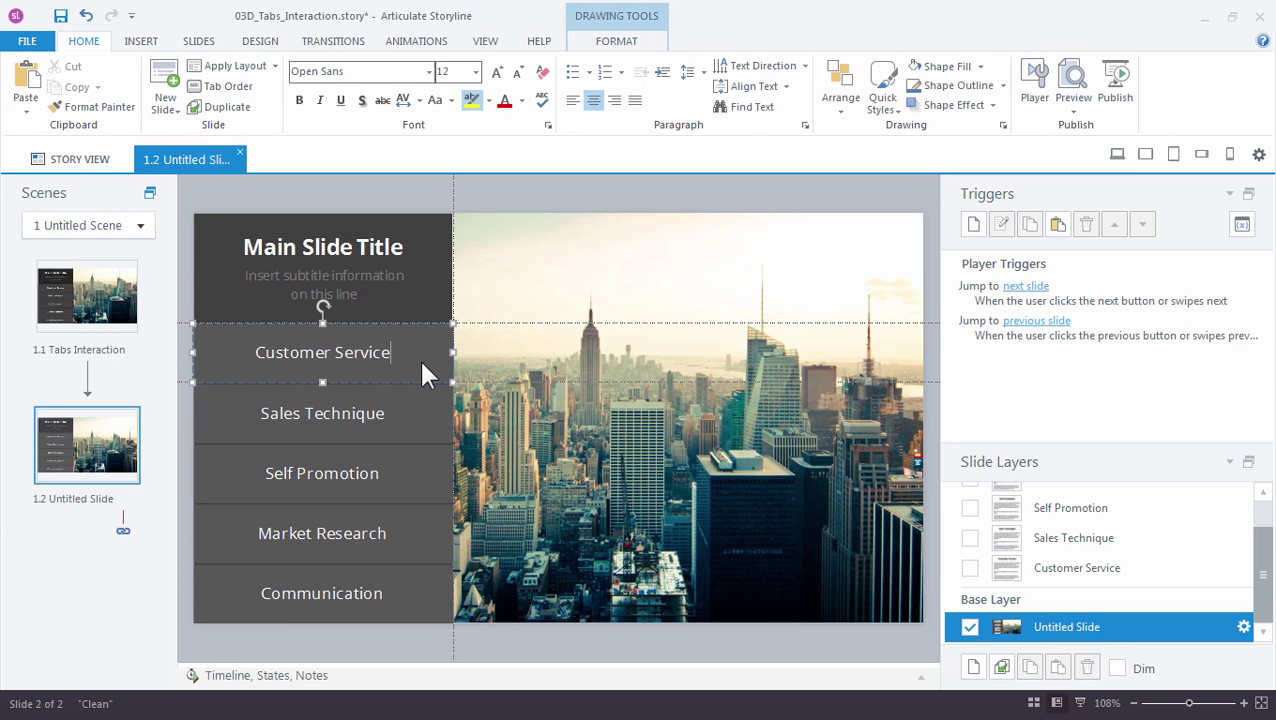
click(975, 226)
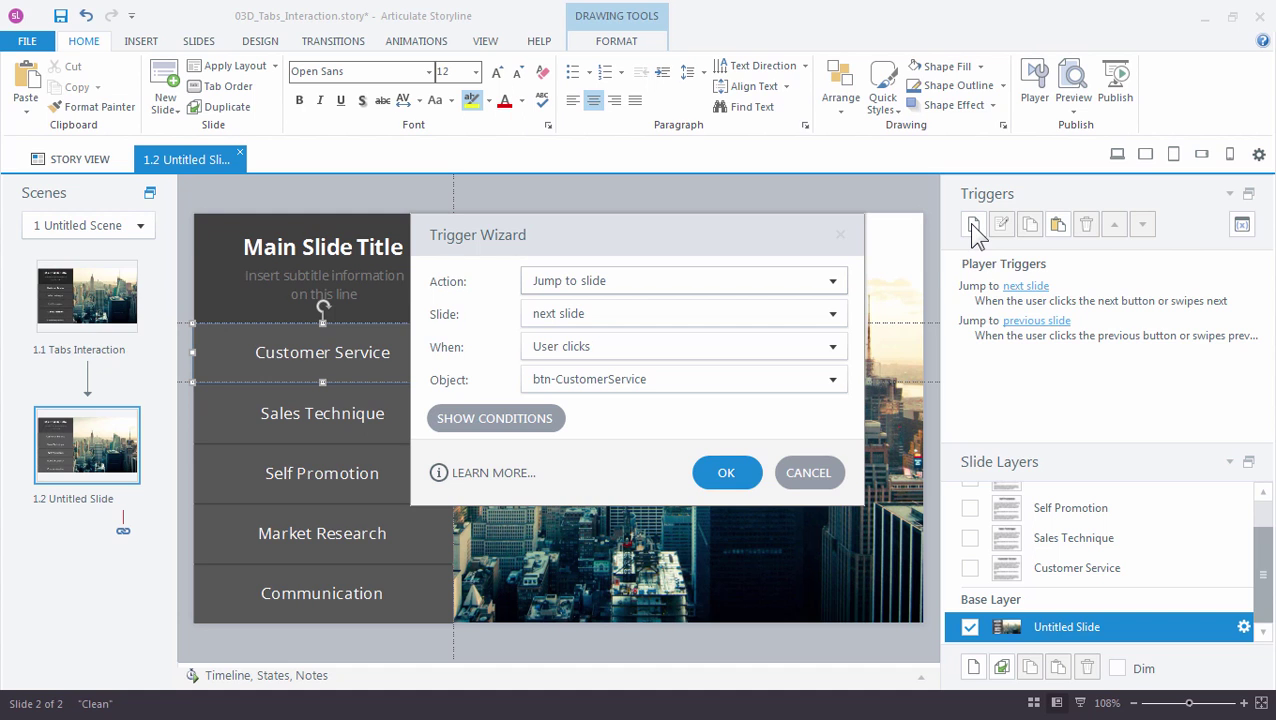
click(834, 280)
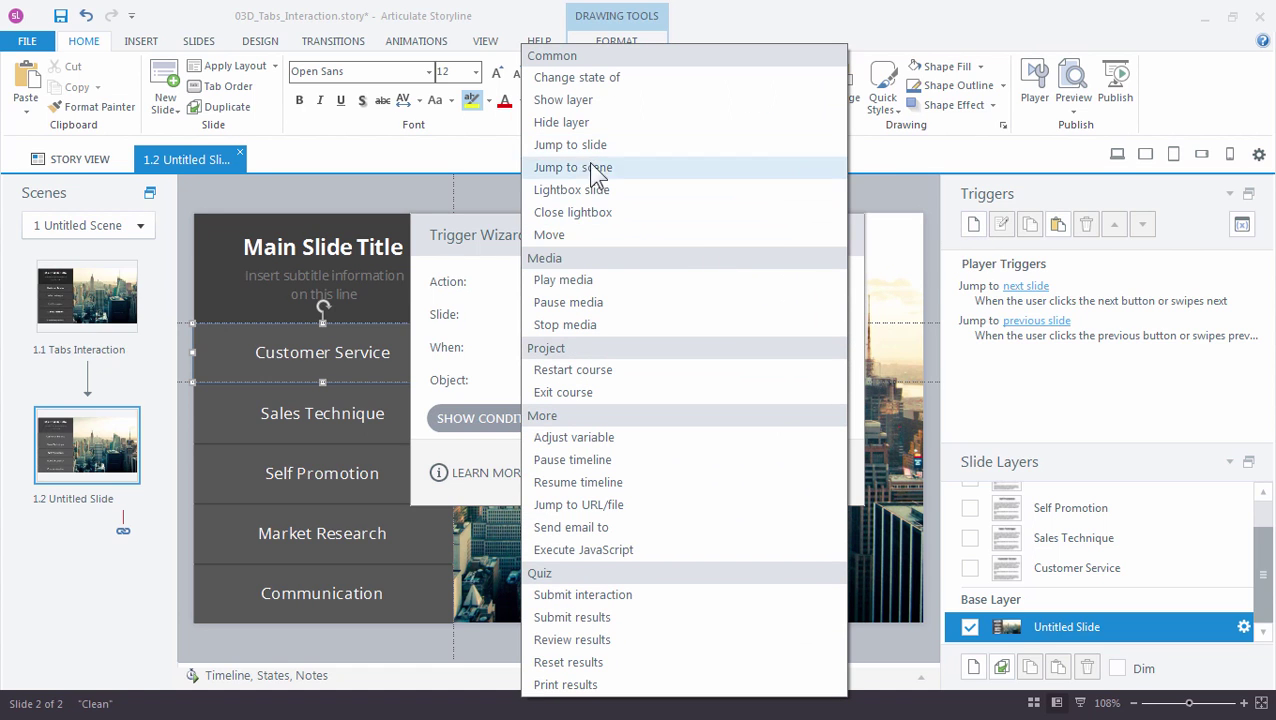
click(550, 103)
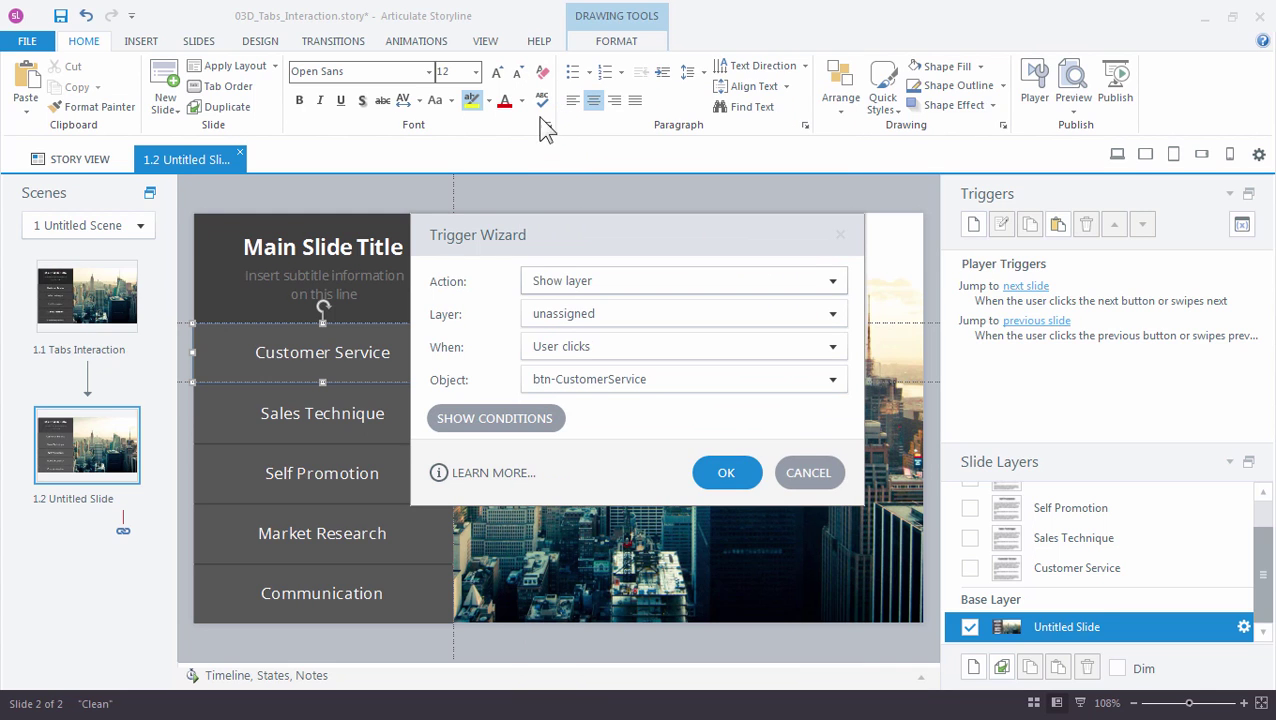
click(541, 314)
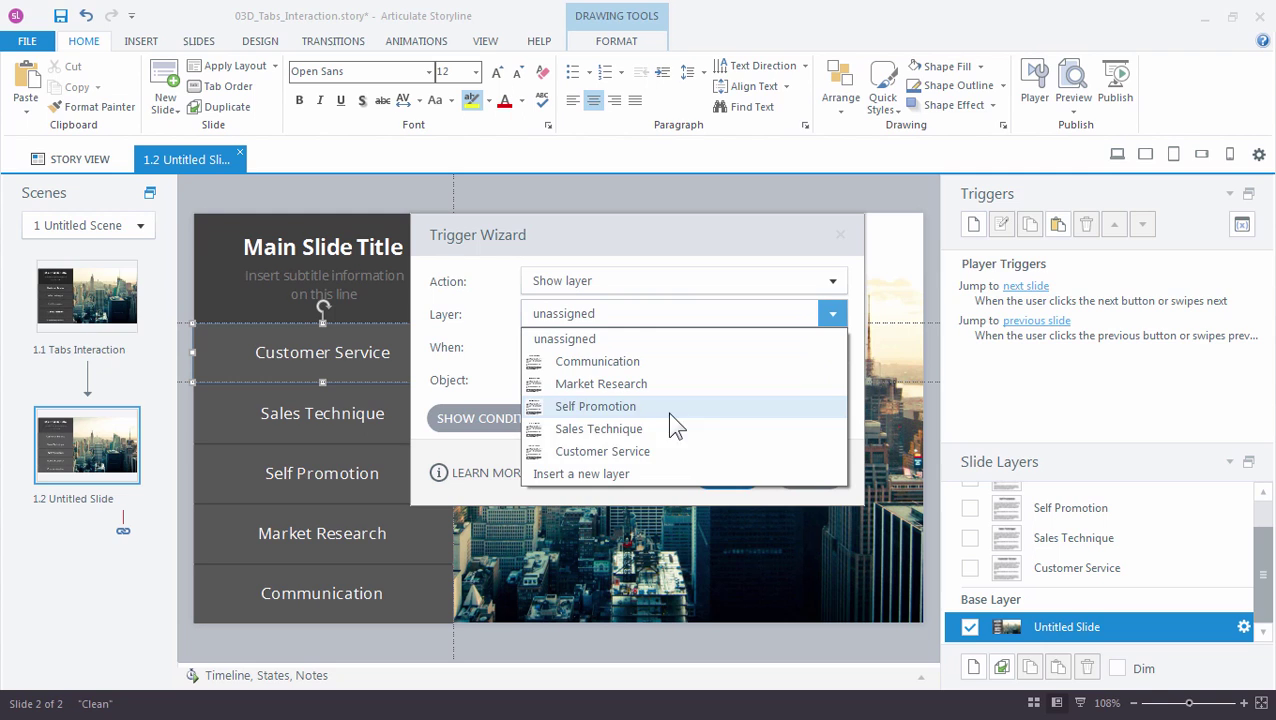
click(681, 458)
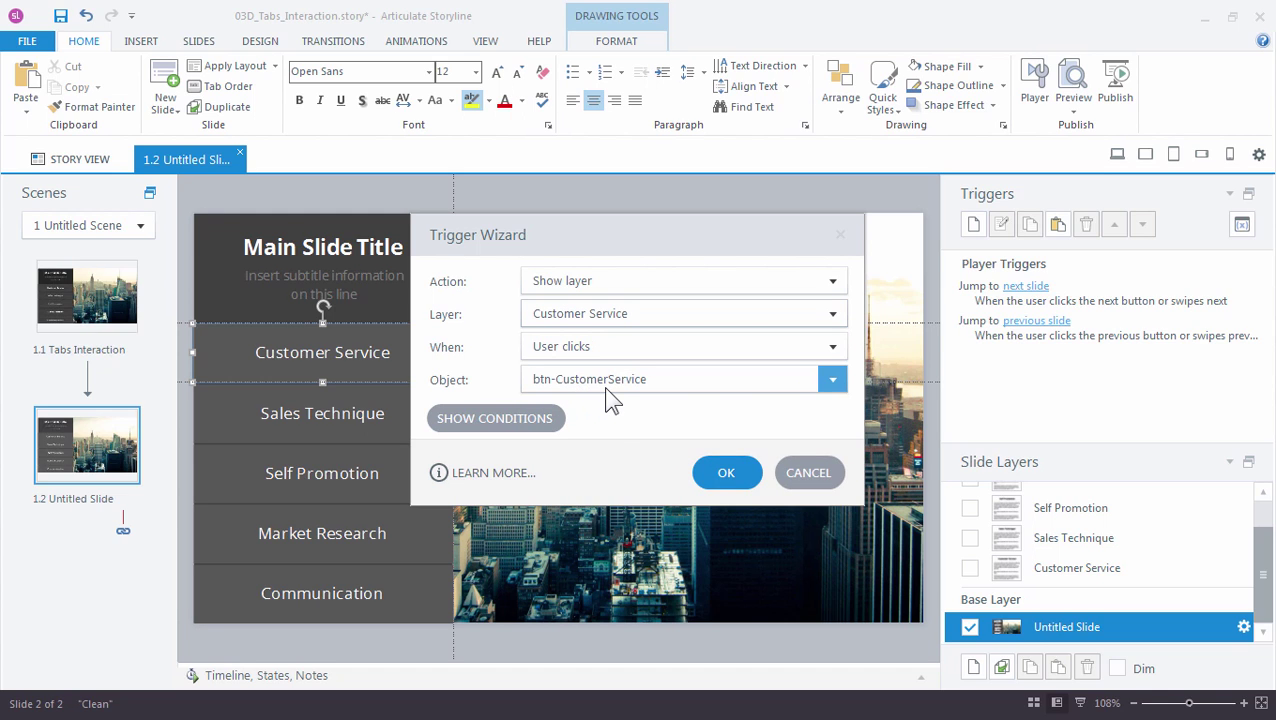
click(716, 478)
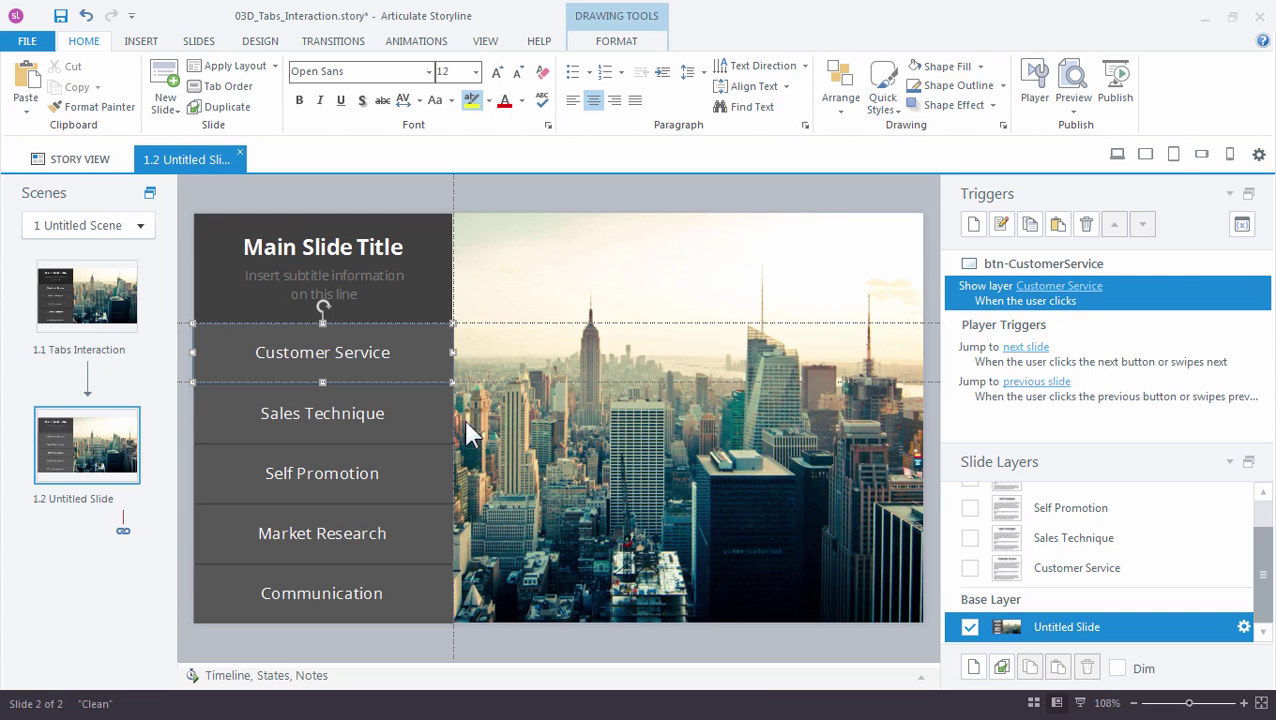
Add a trigger to the Sales Technique button that shows the Sales Technique layer when the user clicks it
click(439, 422)
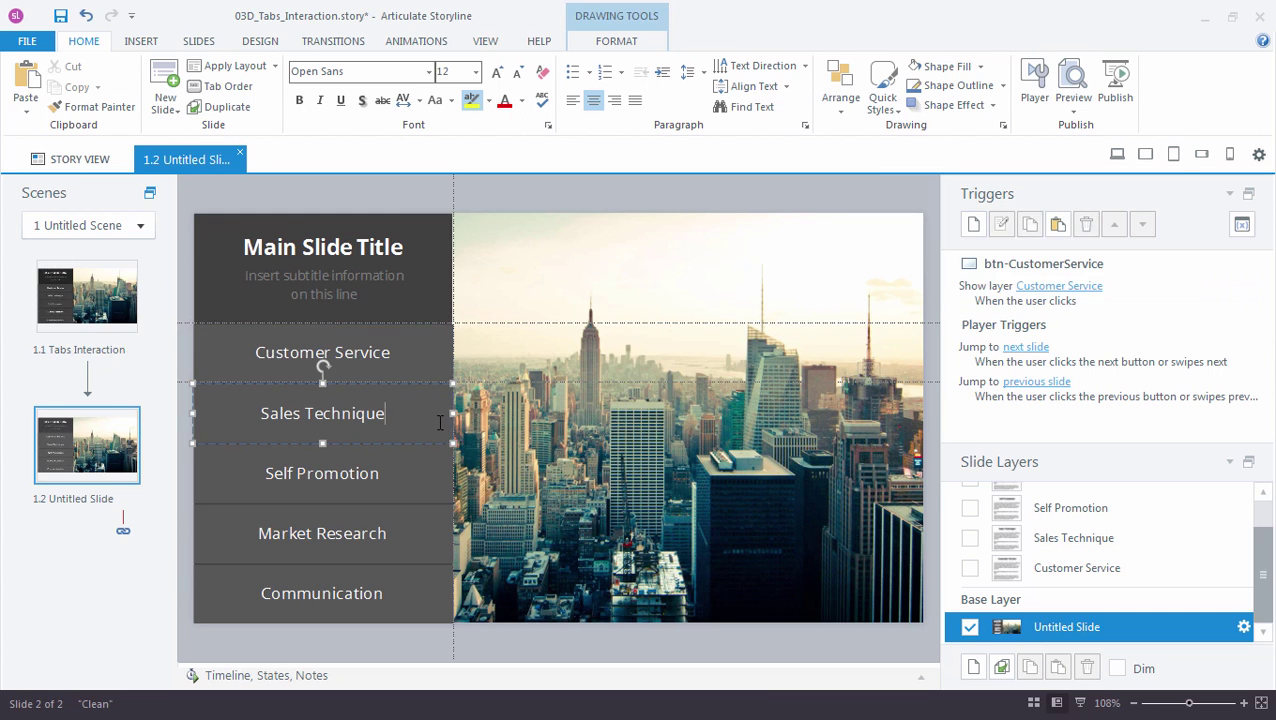
click(974, 232)
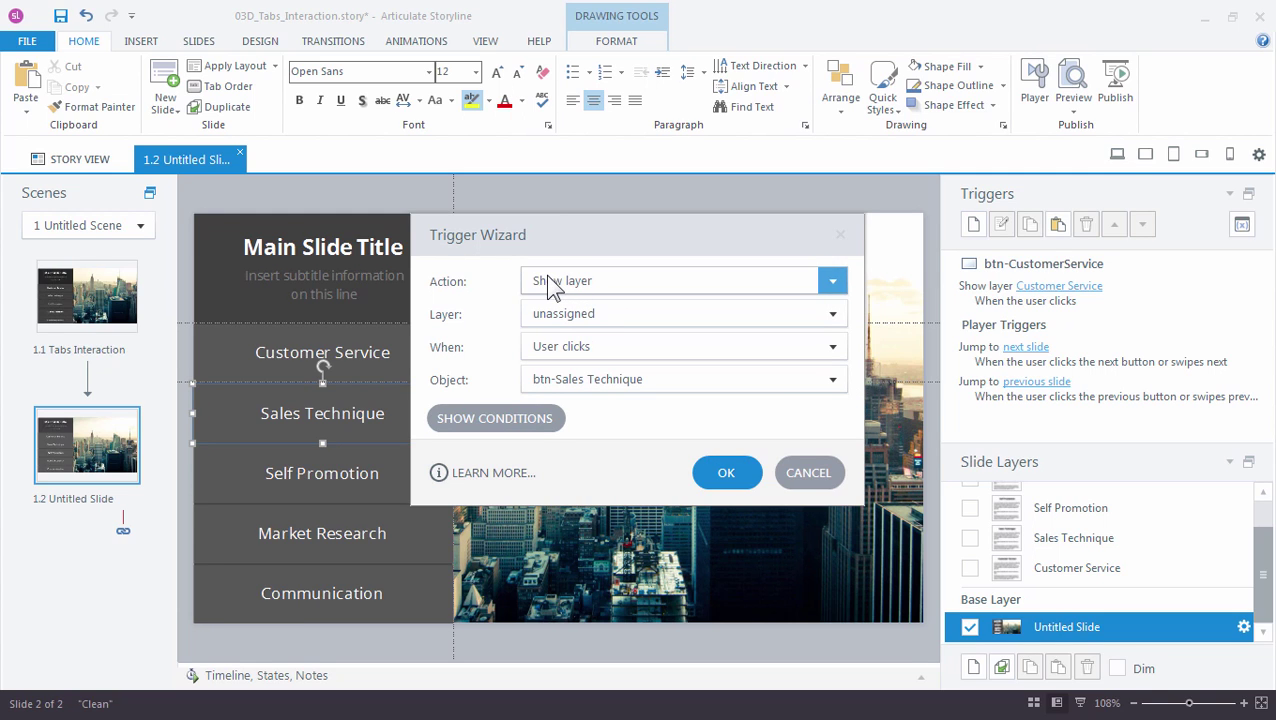
click(560, 316)
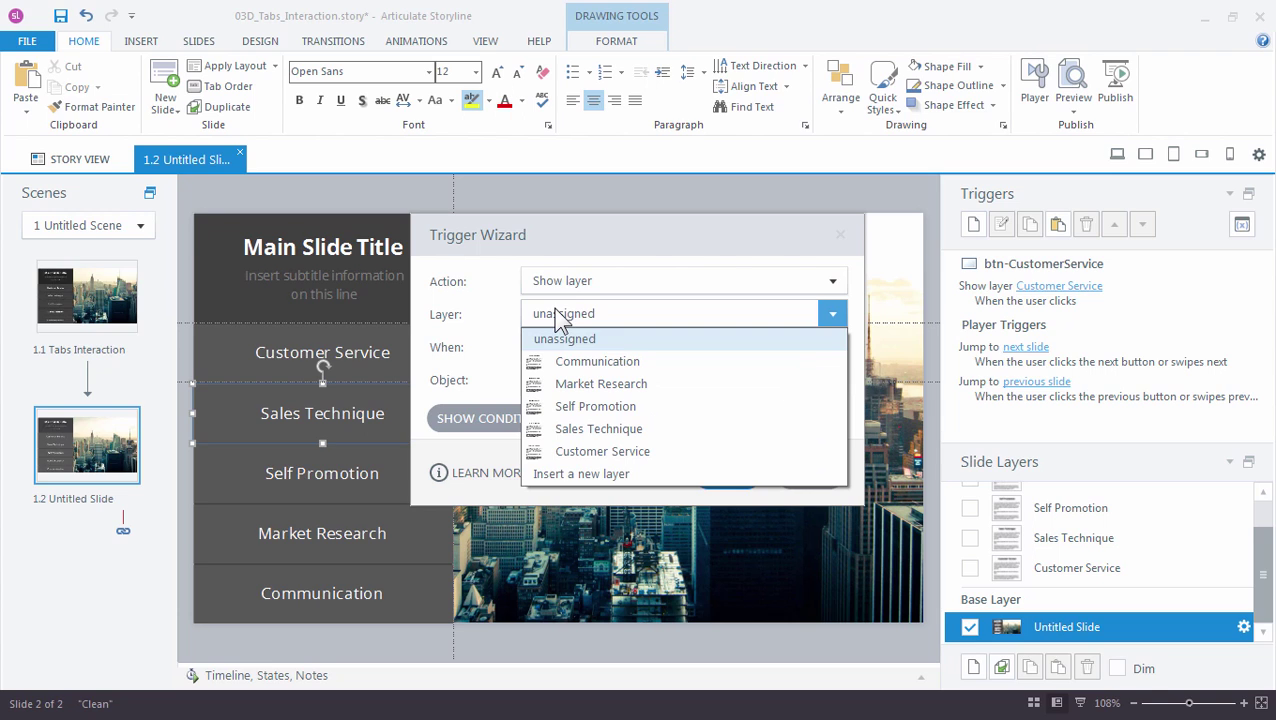
click(652, 430)
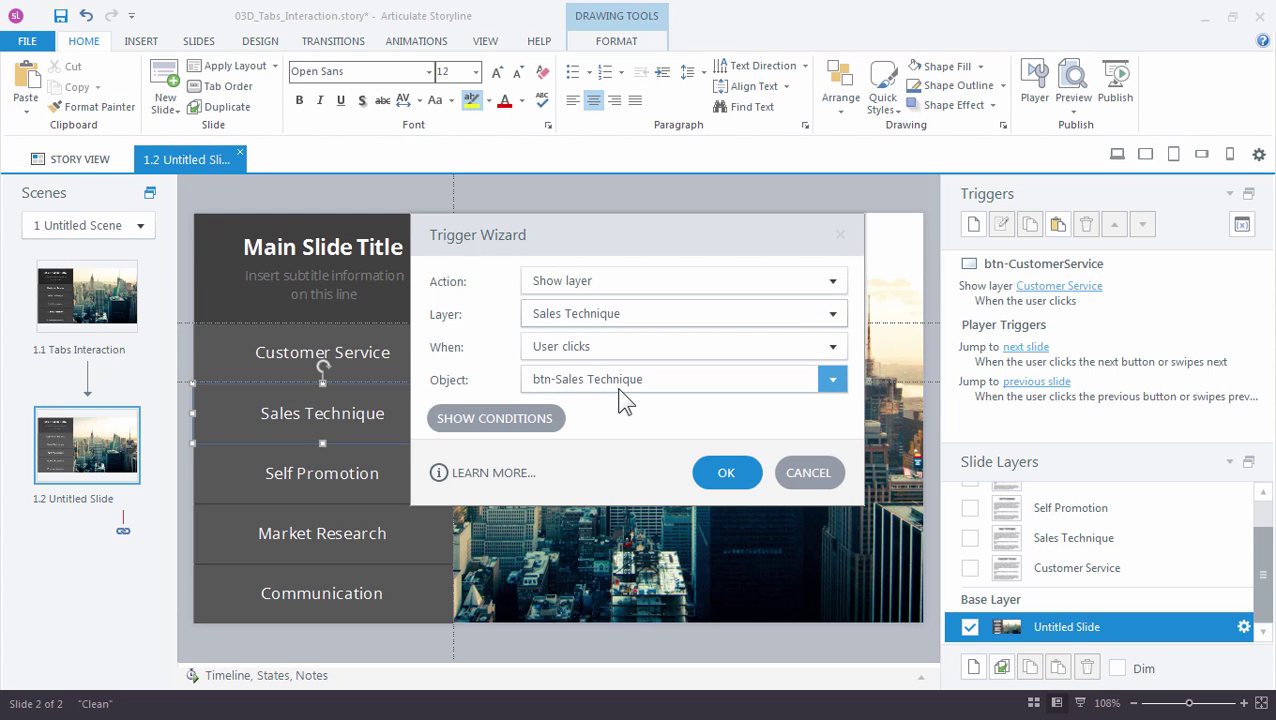
click(727, 474)
key(Down)
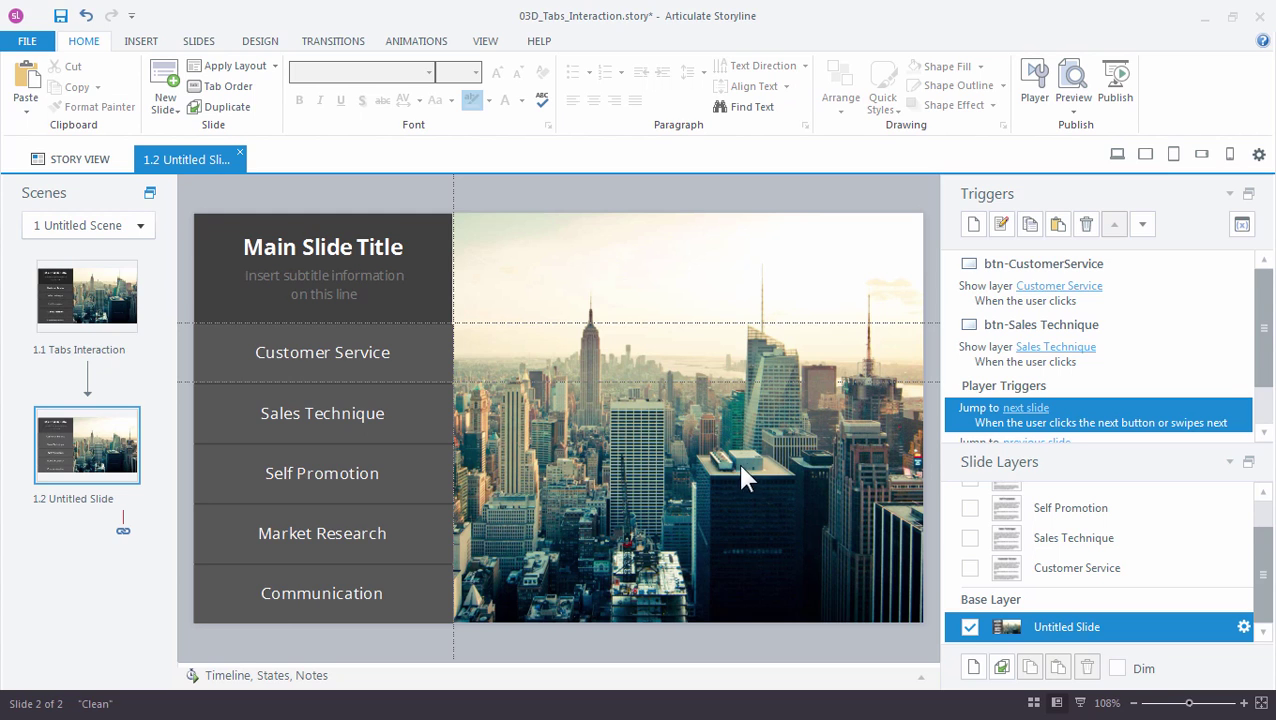
Copy the Customer Service button's show-layer trigger onto the Self Promotion, Market Research and Communication buttons together
click(979, 295)
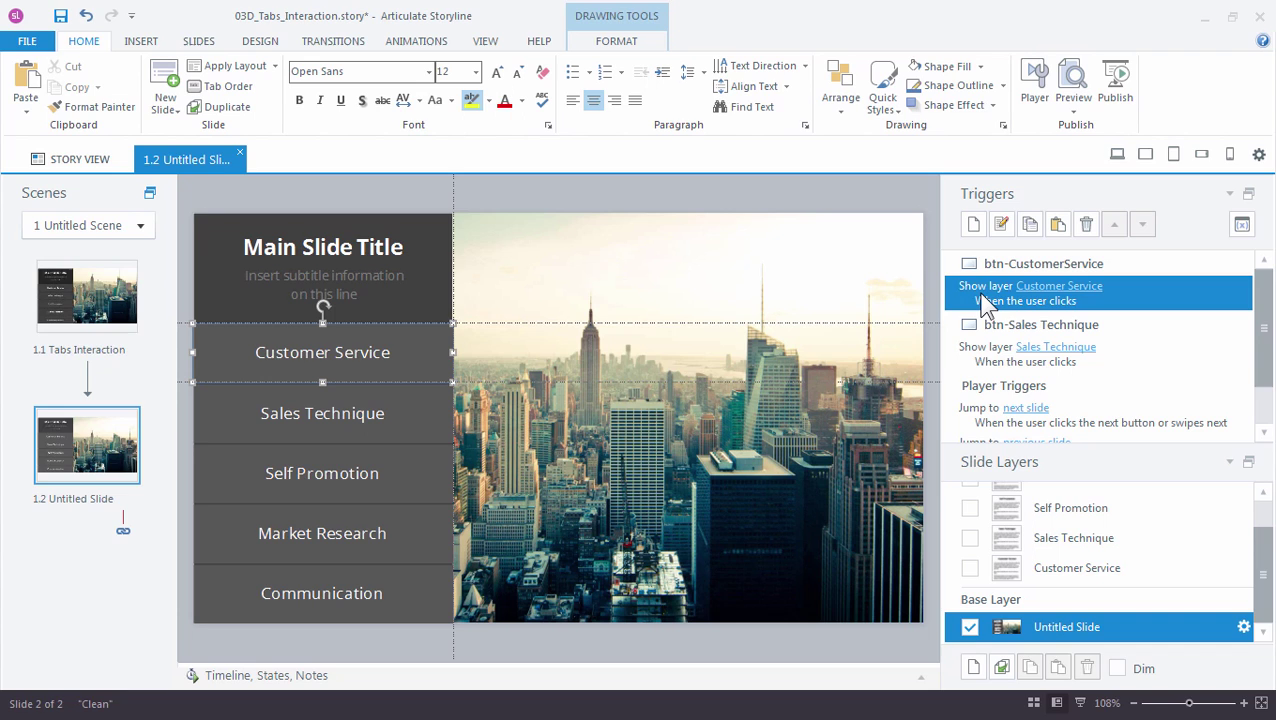
click(1028, 236)
drag(470, 634, 190, 432)
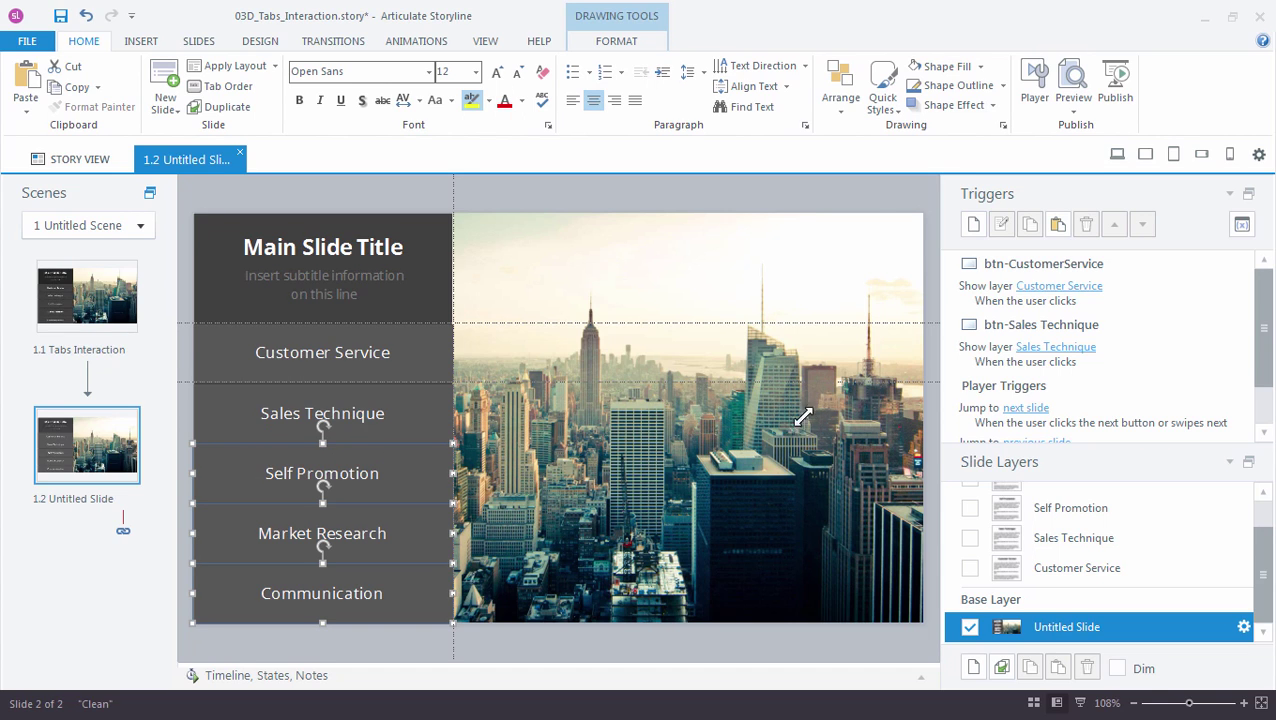
click(1058, 226)
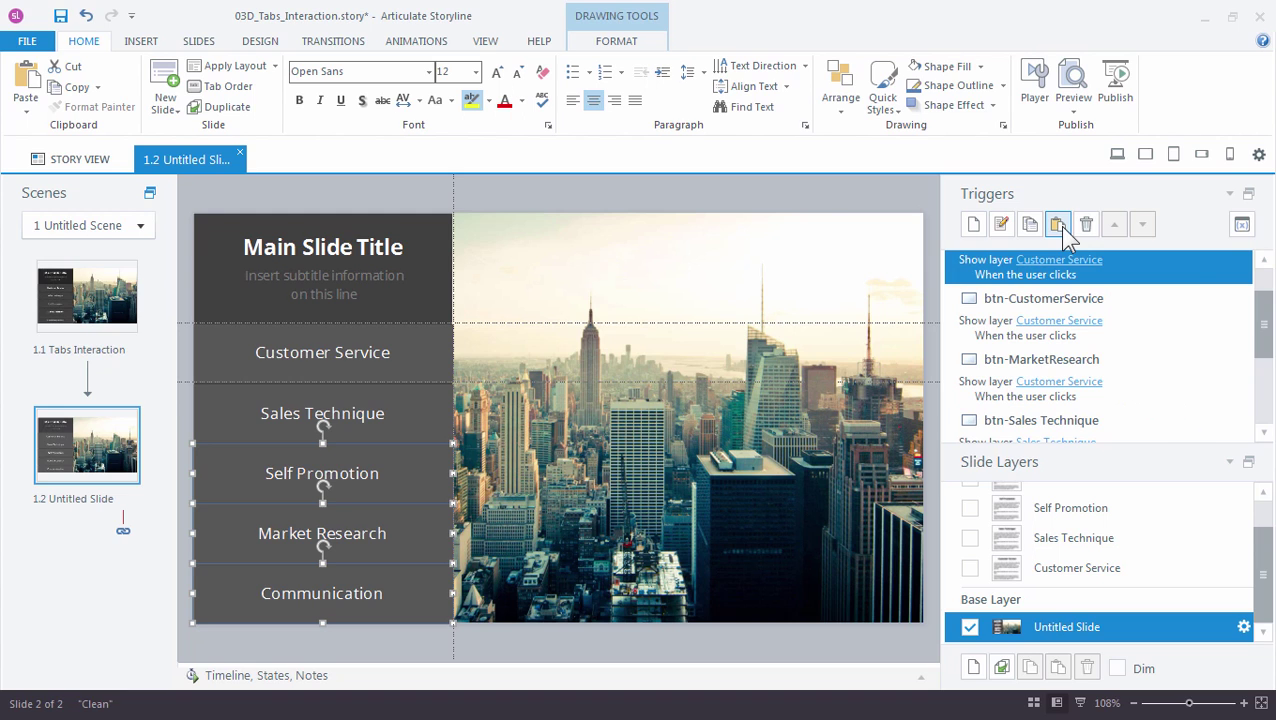
Change the copied triggers so btn-MarketResearch shows the Market Research layer and btn-SelfPromotion shows the Self Promotion layer
click(1224, 462)
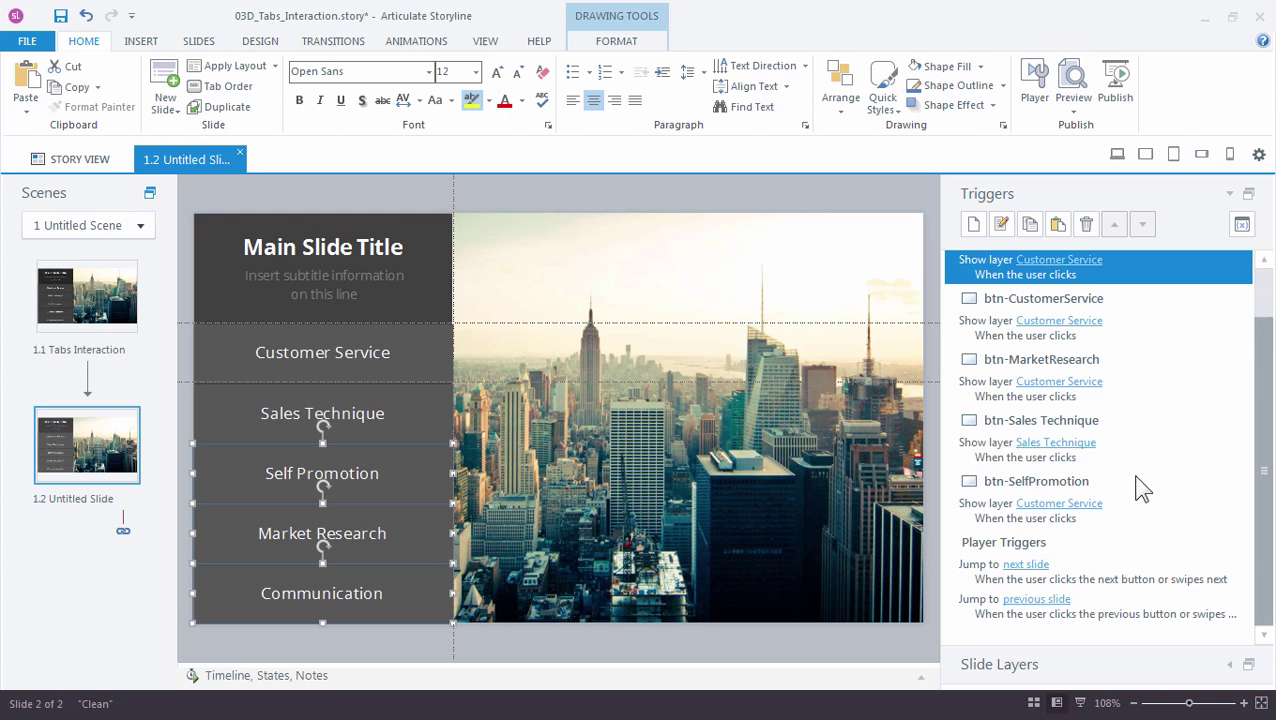
click(1042, 388)
click(1042, 388)
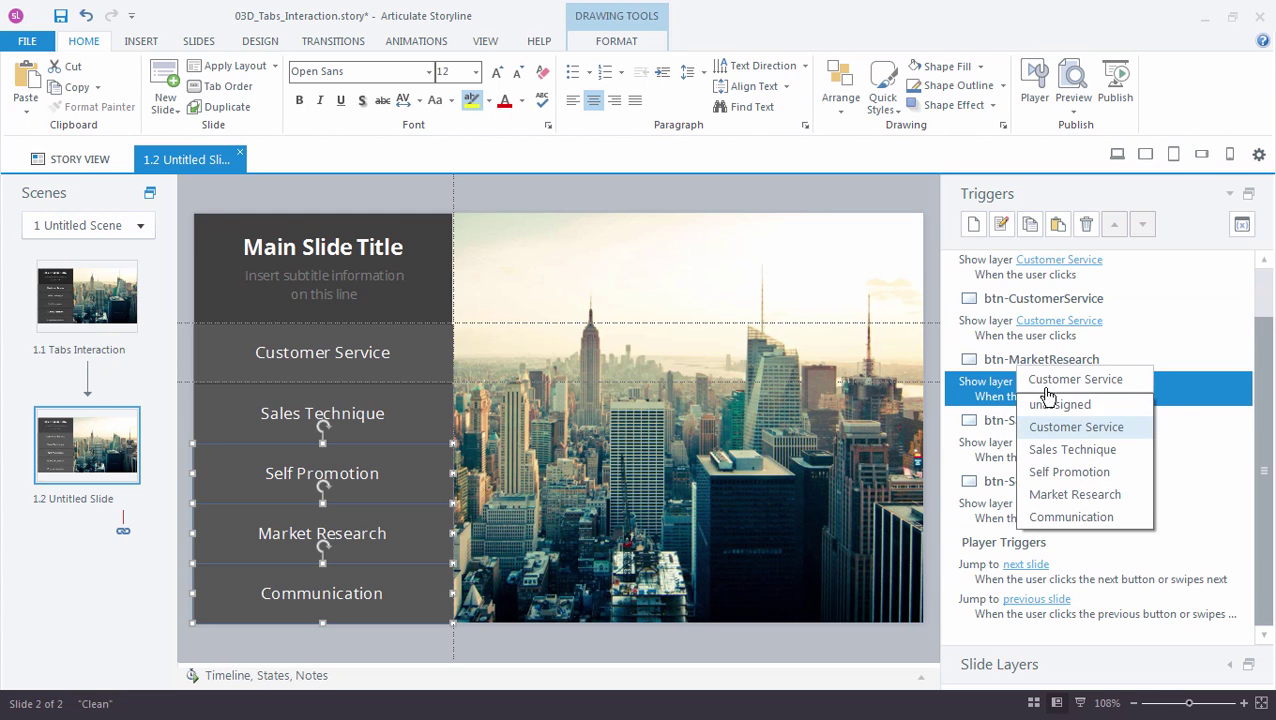
click(1082, 496)
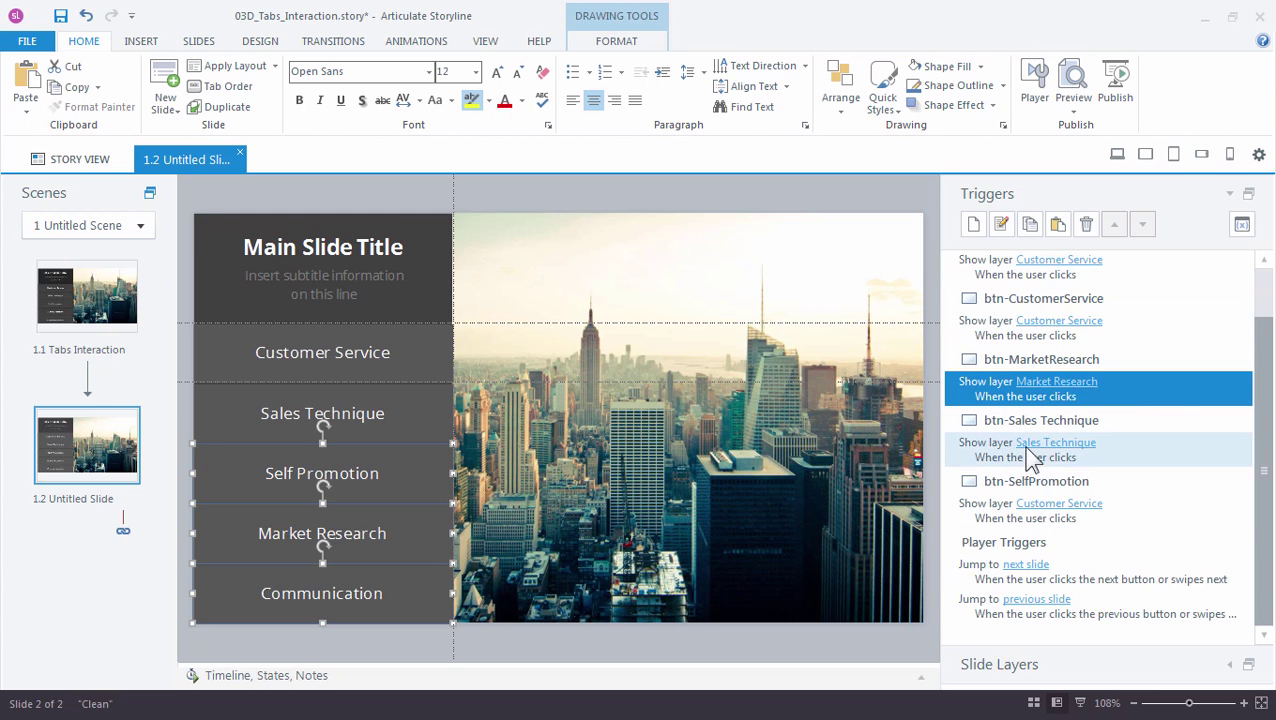
click(1070, 507)
click(1073, 508)
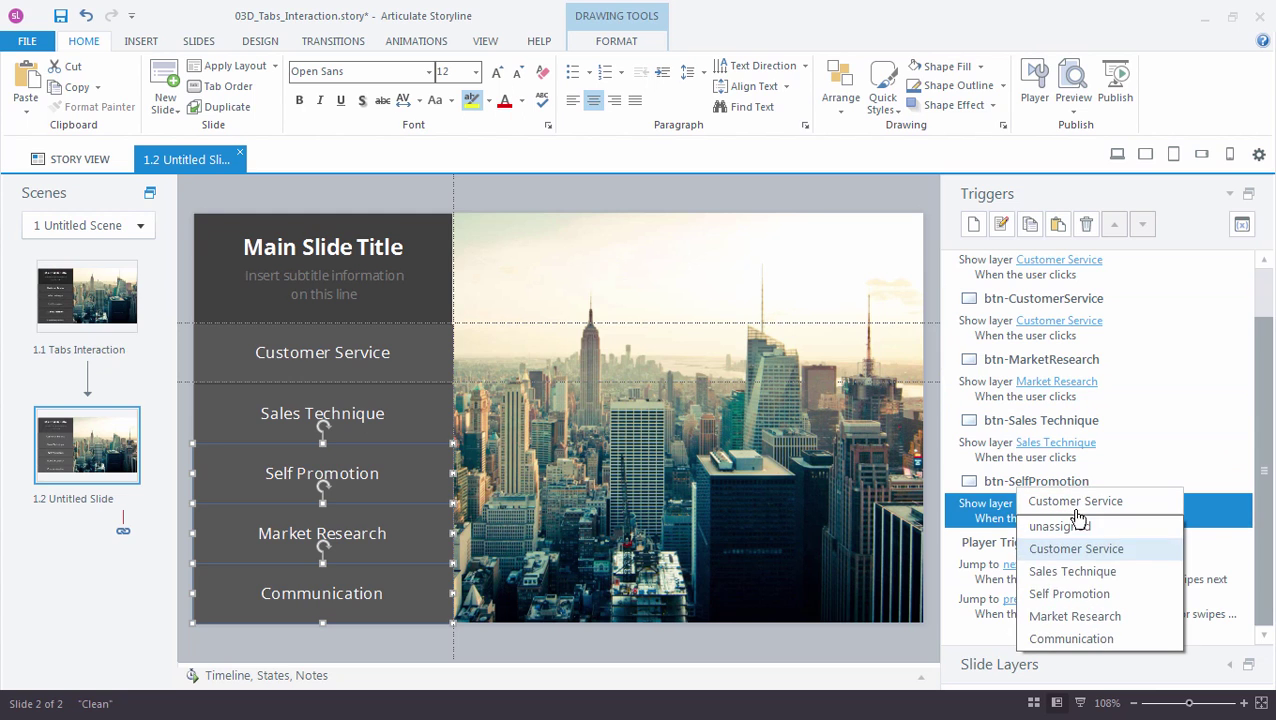
click(1119, 593)
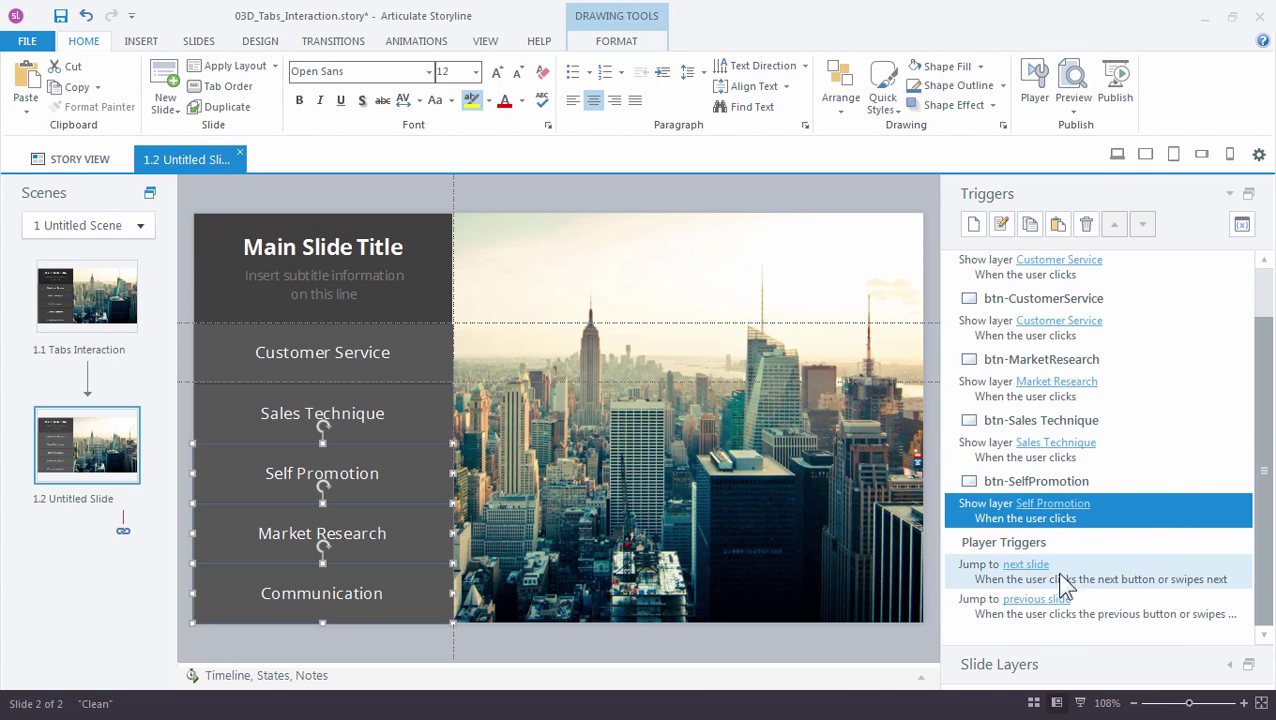
Change the copied btn-Communication trigger so it shows the Communication layer
drag(1267, 535, 1267, 490)
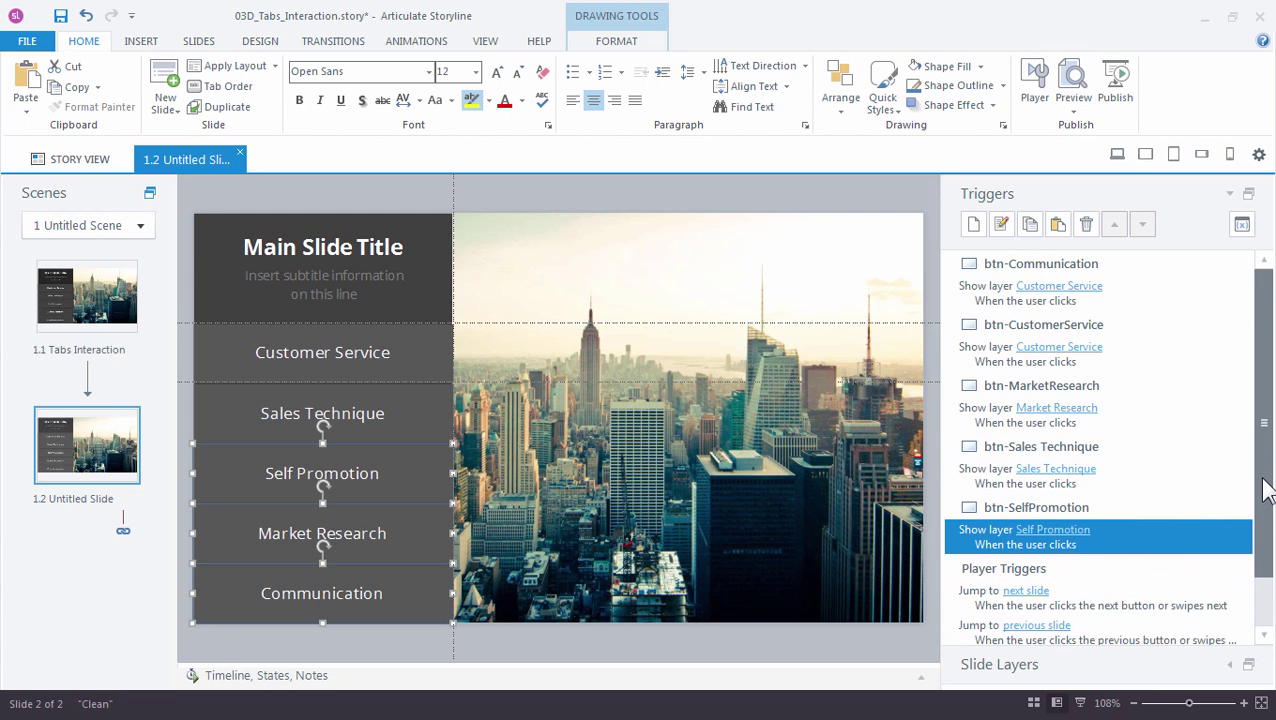
click(1078, 286)
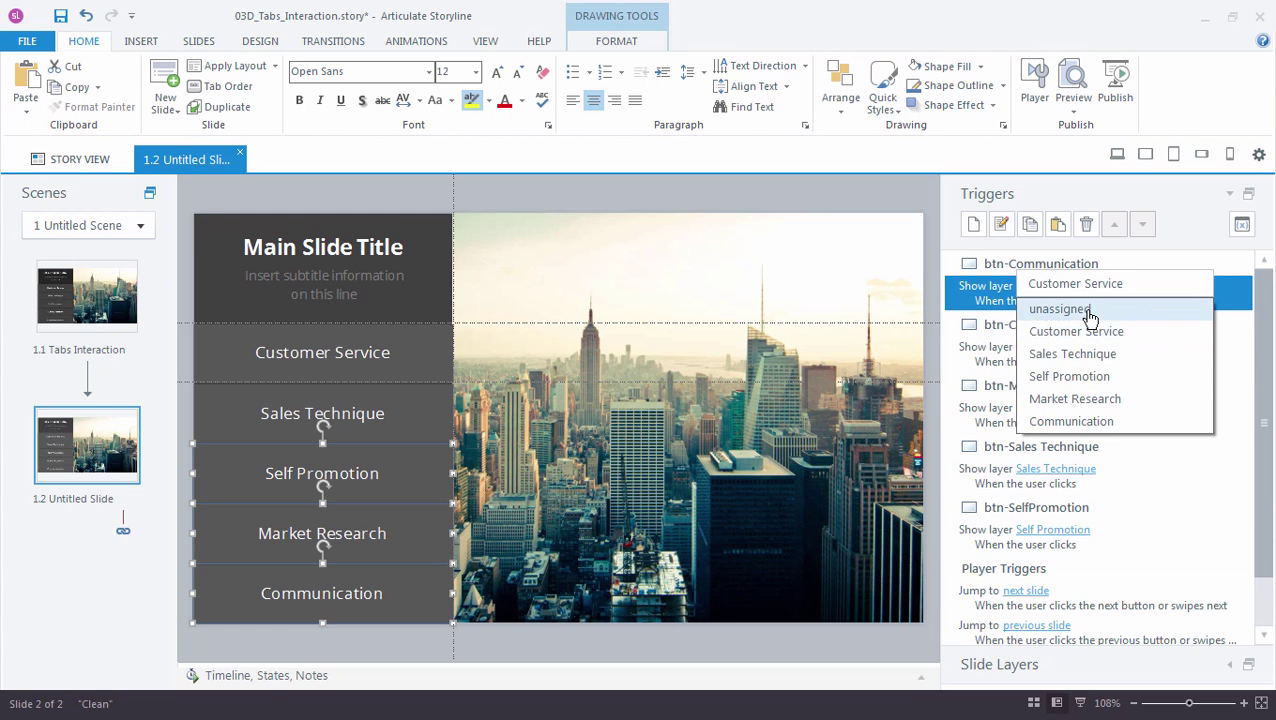
click(1125, 422)
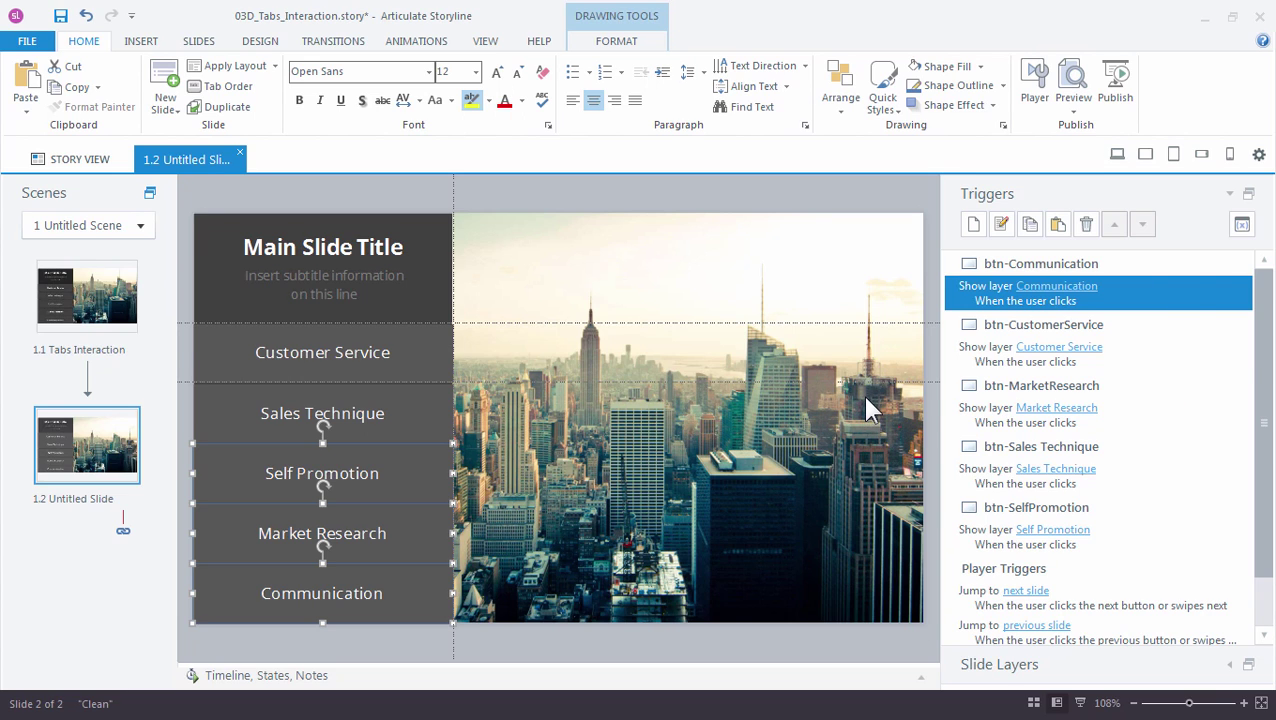
Preview this slide and test all five tab buttons, revisiting some tabs to check which layer each one shows
click(1073, 110)
click(1100, 131)
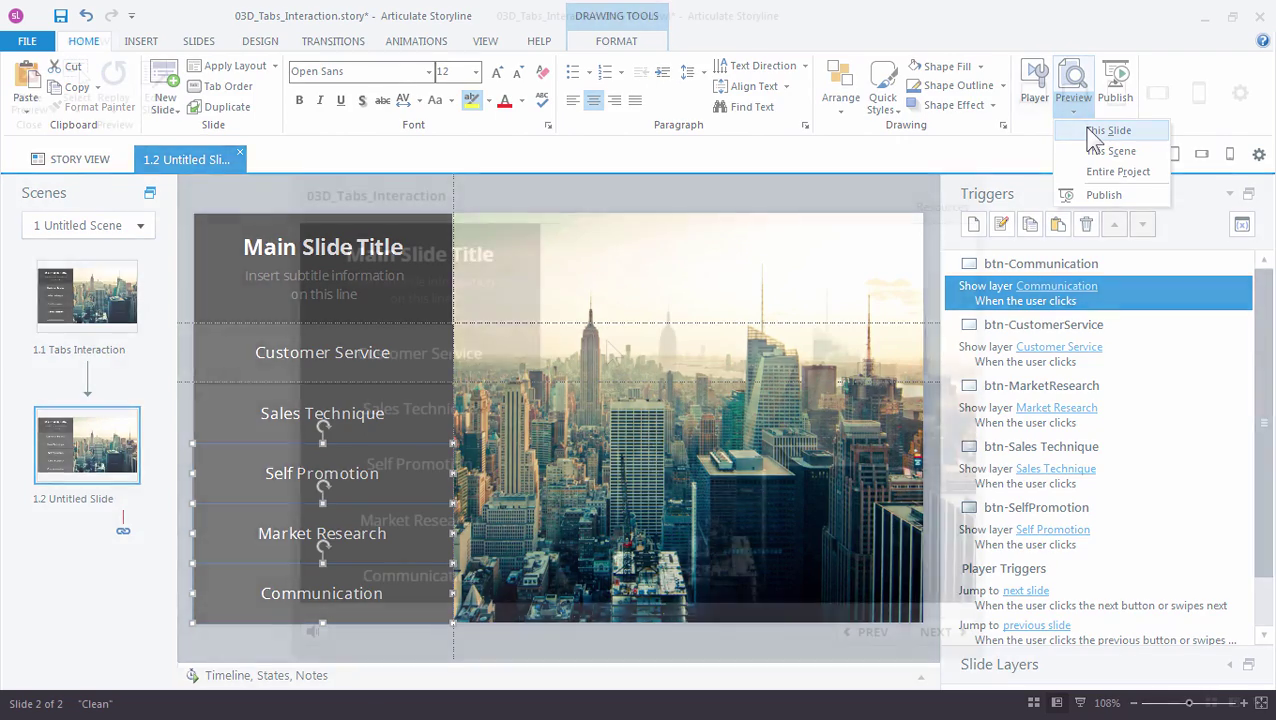
click(534, 354)
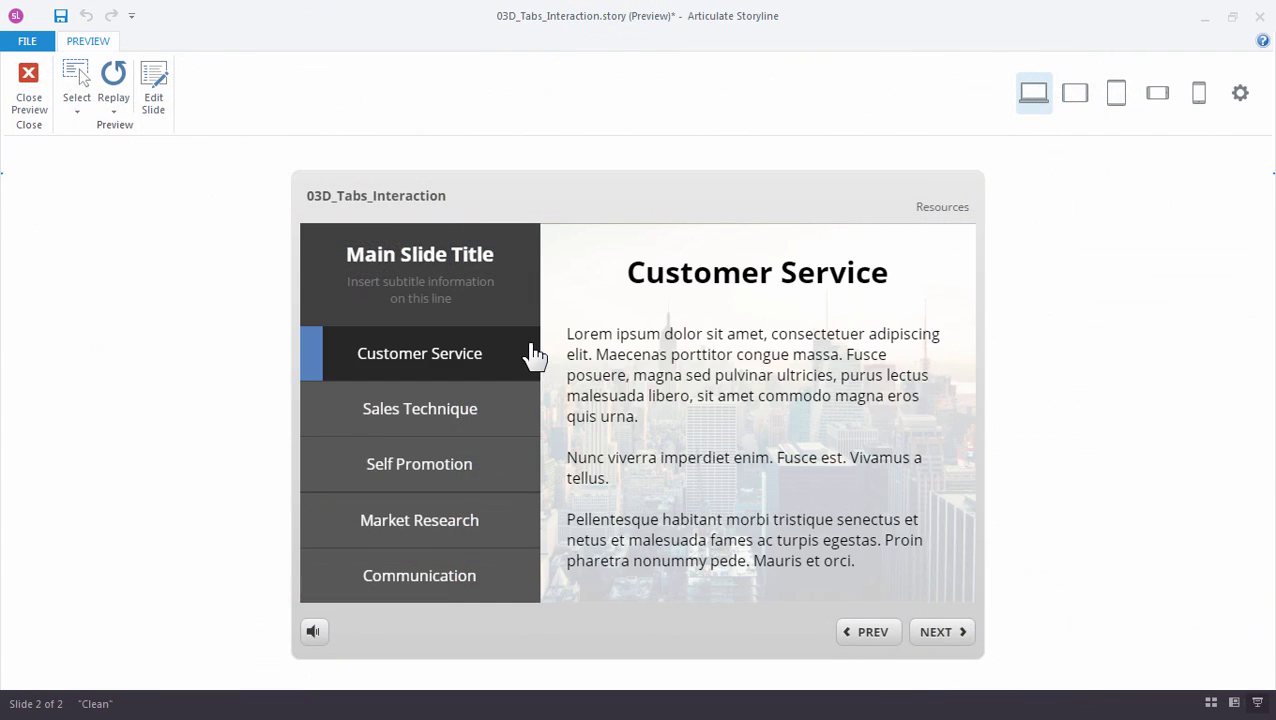
click(502, 412)
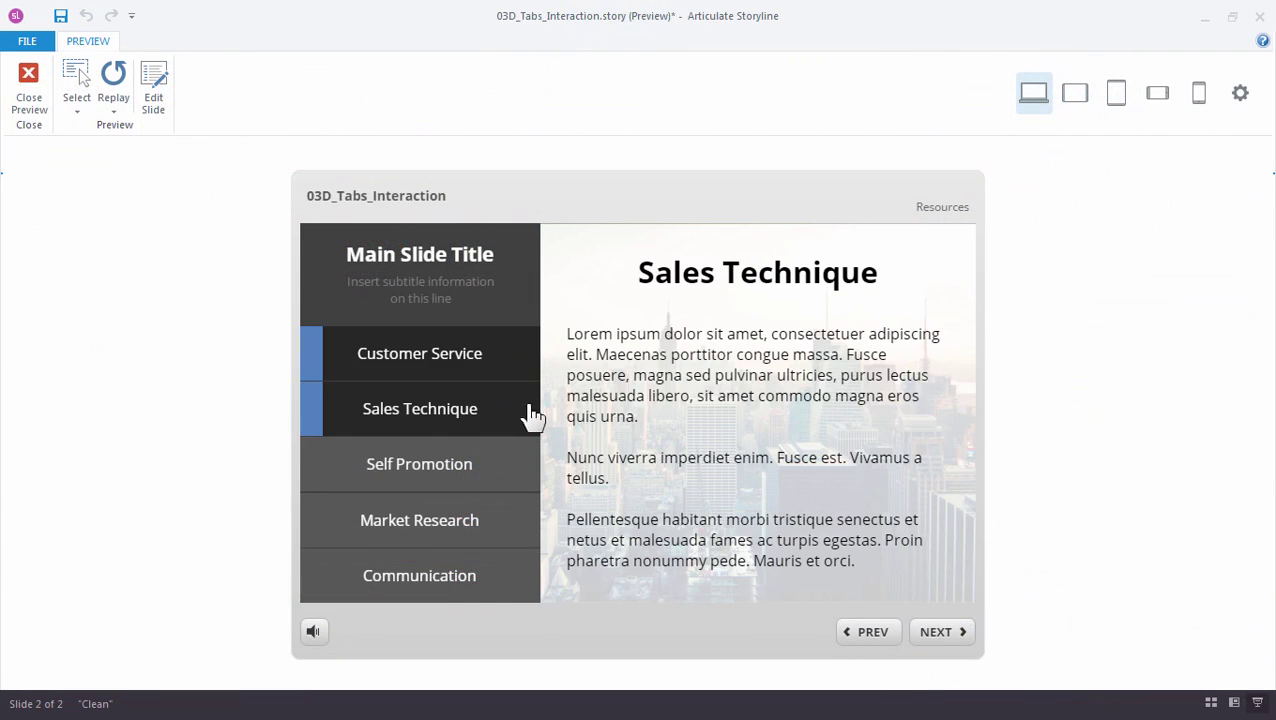
click(515, 464)
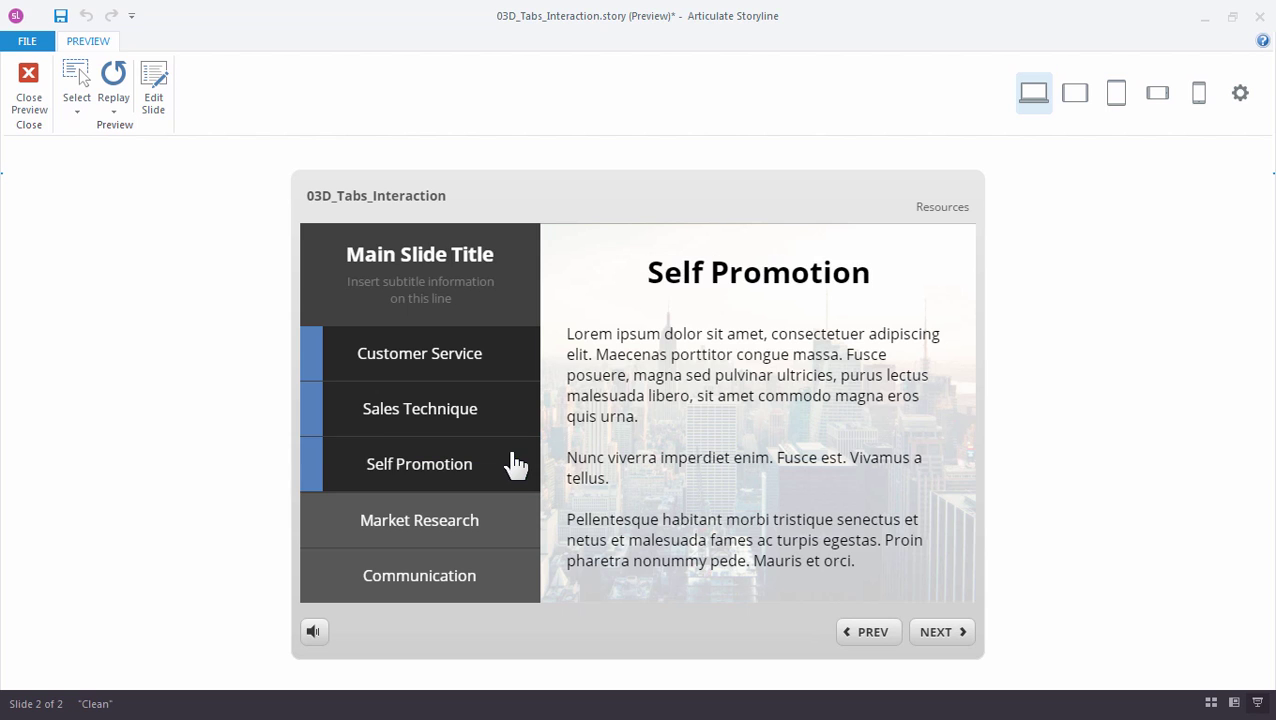
click(505, 522)
click(517, 577)
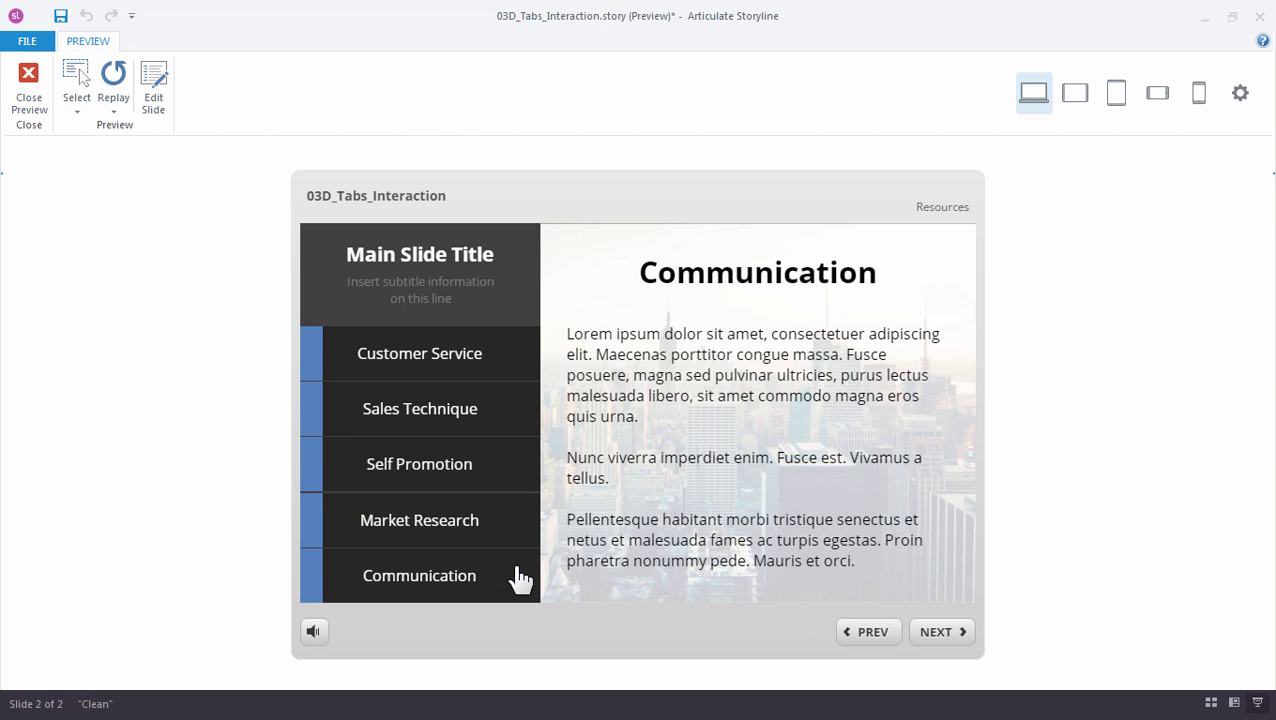
click(497, 468)
click(497, 433)
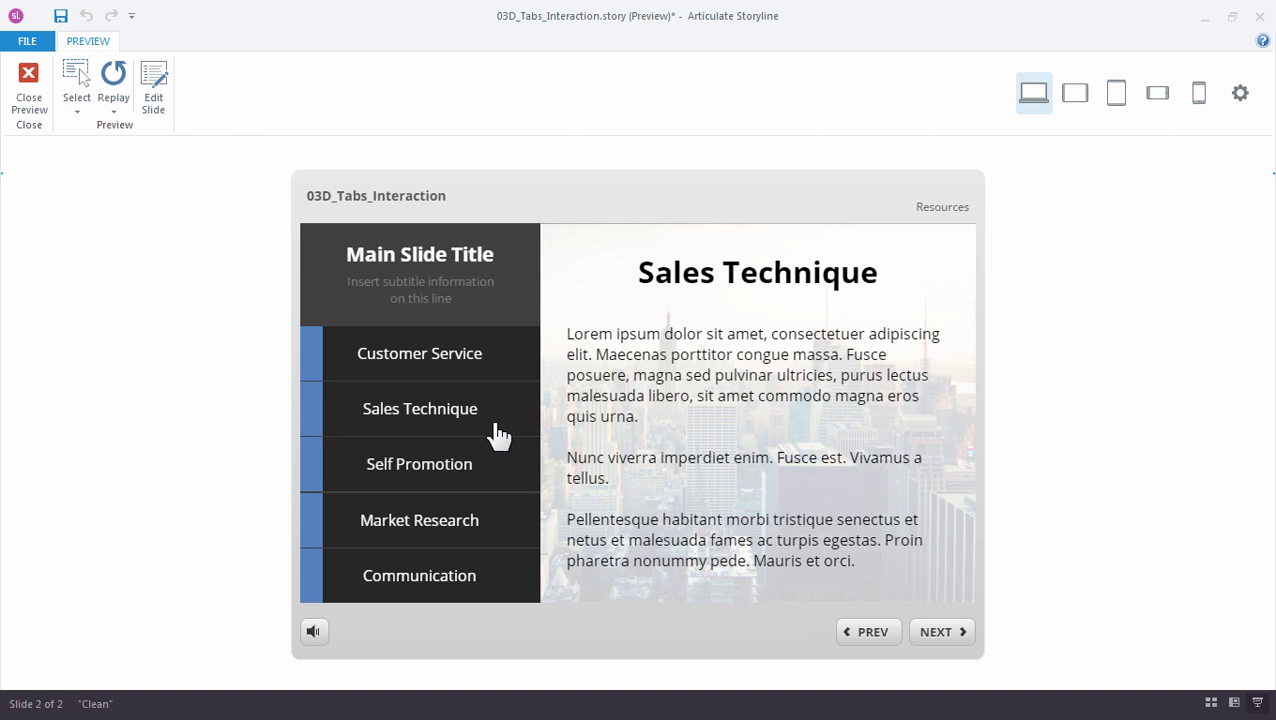
click(505, 373)
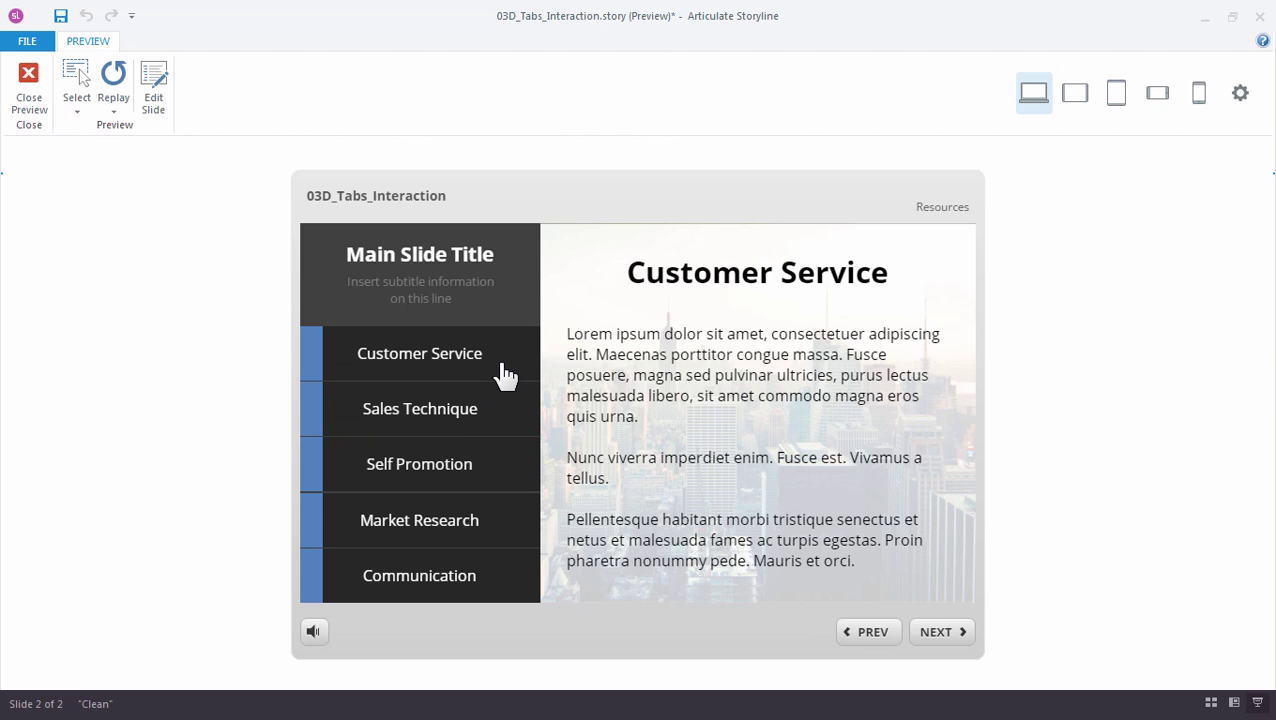